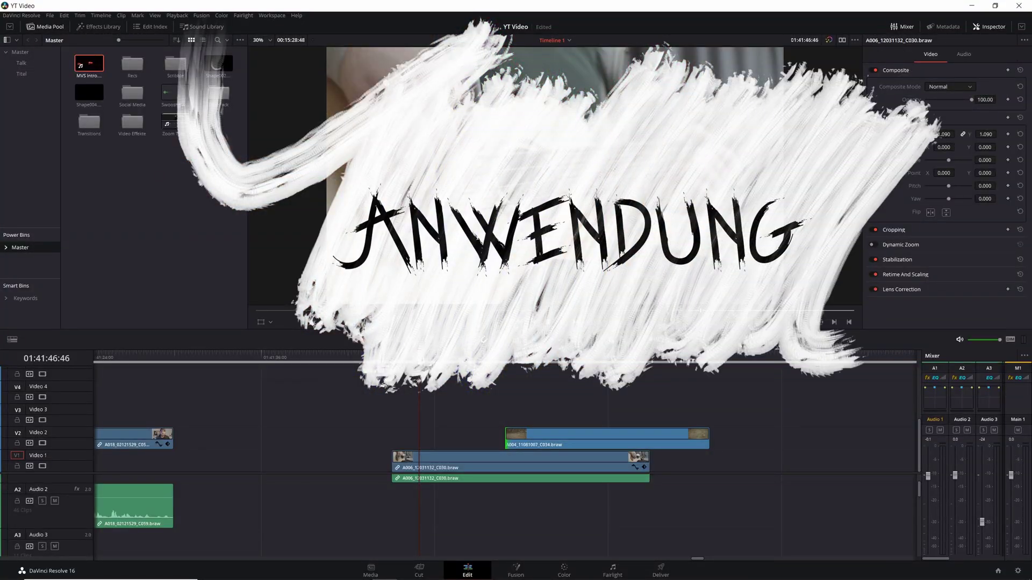
Park the playhead at the start of the second clip on Video 2, select that clip and open it in Fusion.
mouse_move(420, 358)
mouse_down()
mouse_move(555, 382)
mouse_move(478, 402)
mouse_move(507, 399)
mouse_up()
click(551, 433)
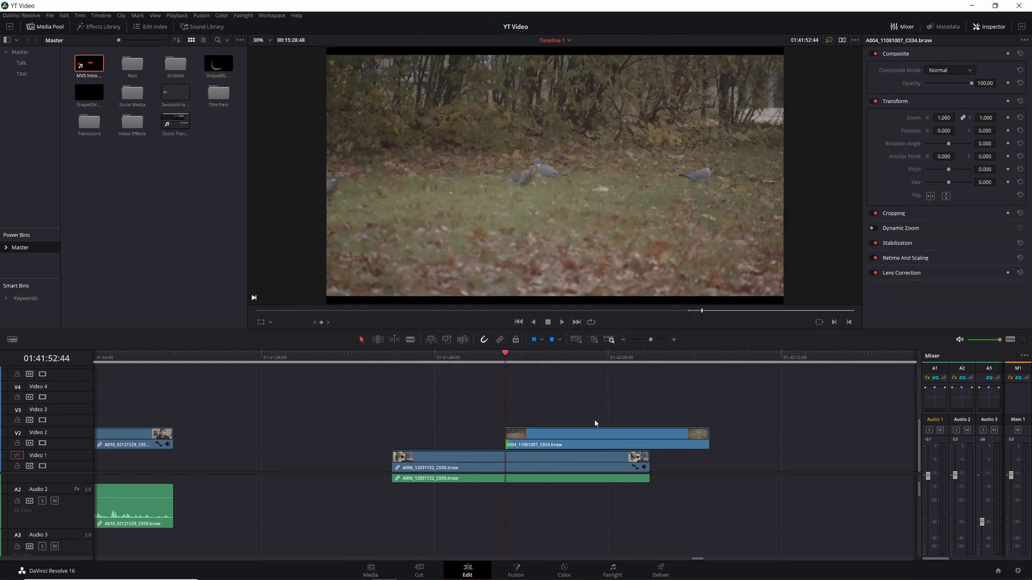
click(556, 433)
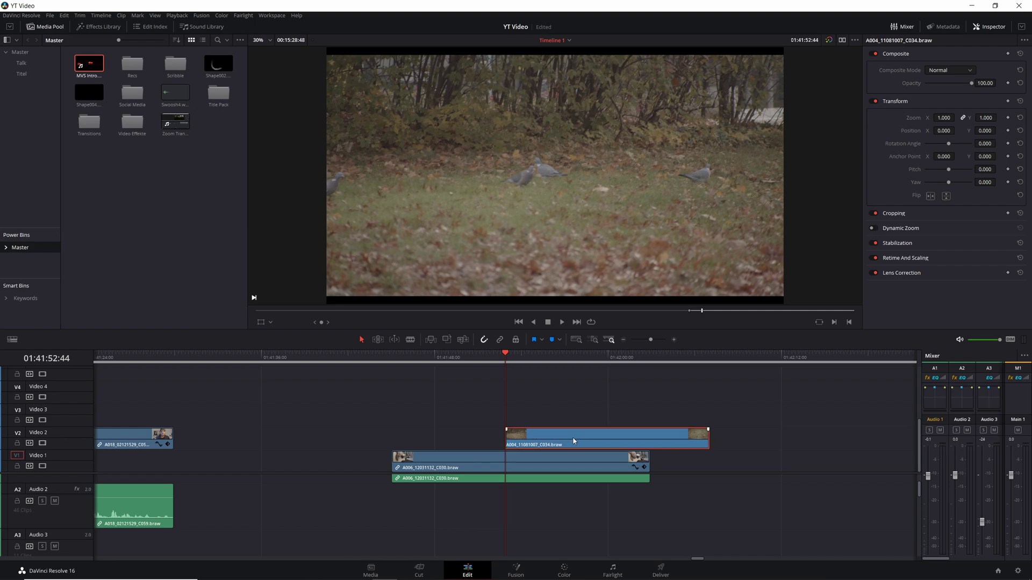
key(shift+5)
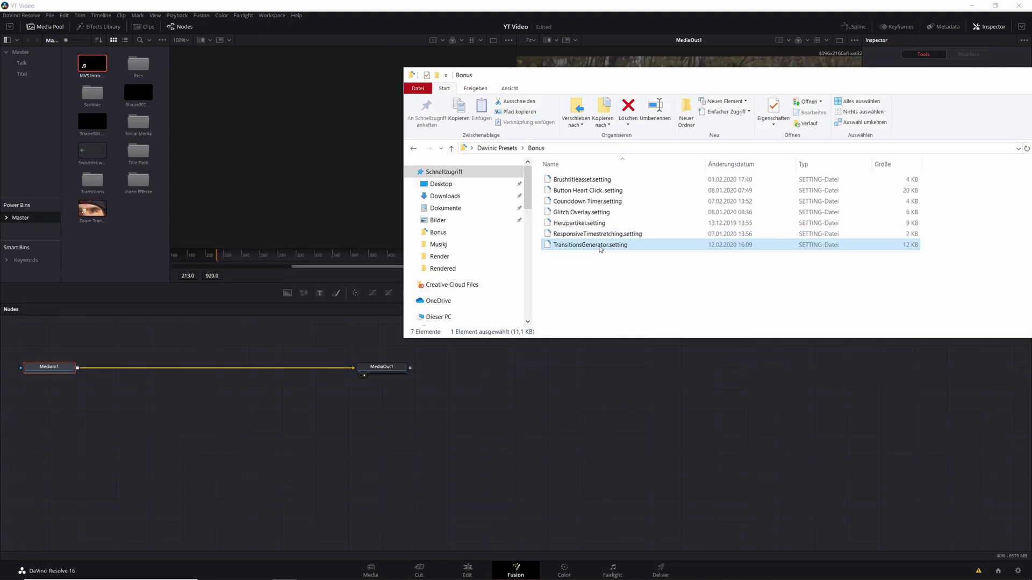
Add TransitionsGenerator.setting from the Bonus folder to the node graph, then place MediaOut1 beside Displace1 and MediaIn1 at the Media note.
drag(600, 248, 450, 470)
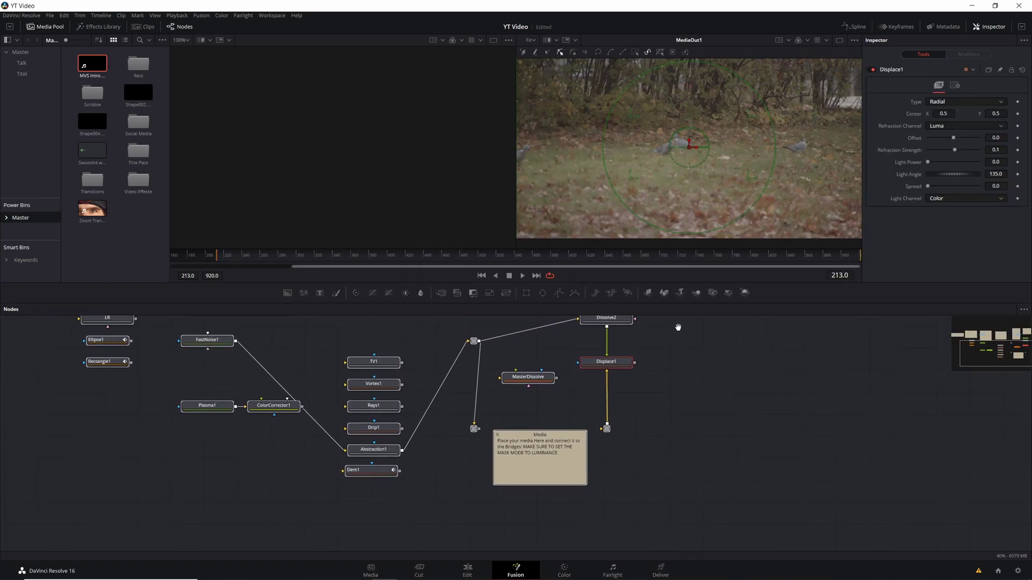
drag(678, 327, 701, 395)
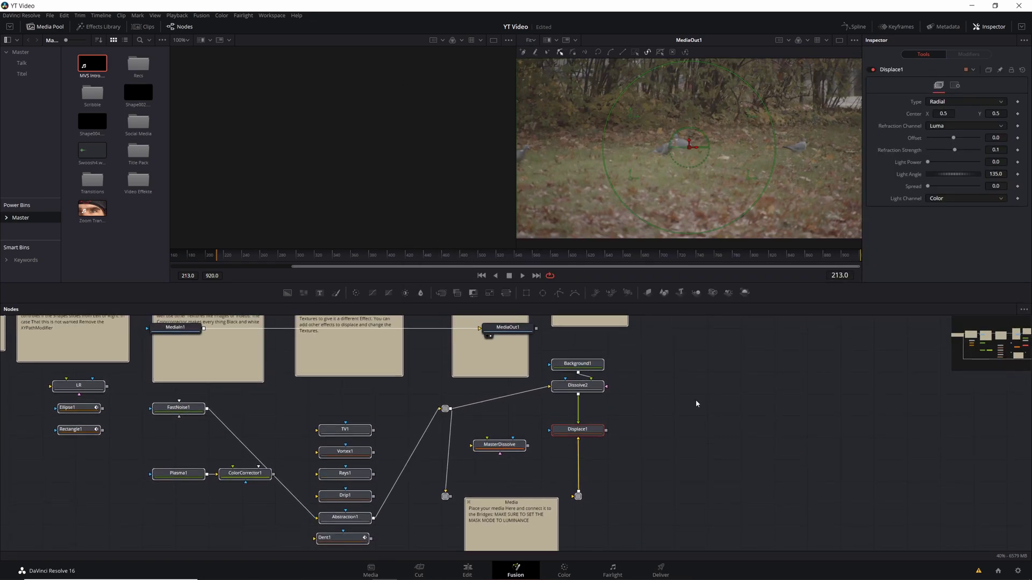
drag(509, 333, 781, 382)
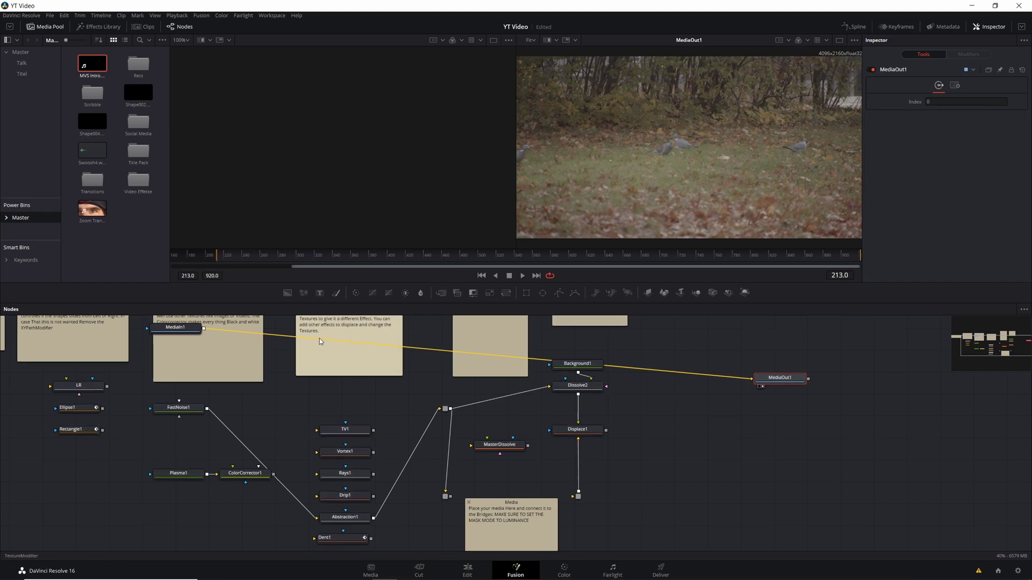
drag(175, 328, 703, 426)
drag(704, 426, 558, 448)
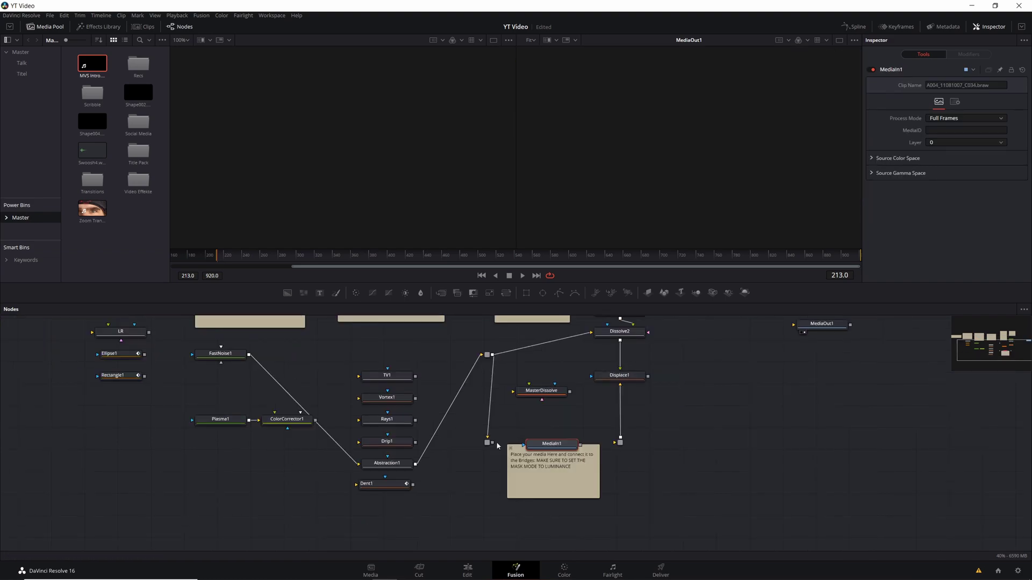
Connect MediaIn1 between the two bridges at the Media note and set its mask channel to Luminance.
drag(493, 444, 619, 443)
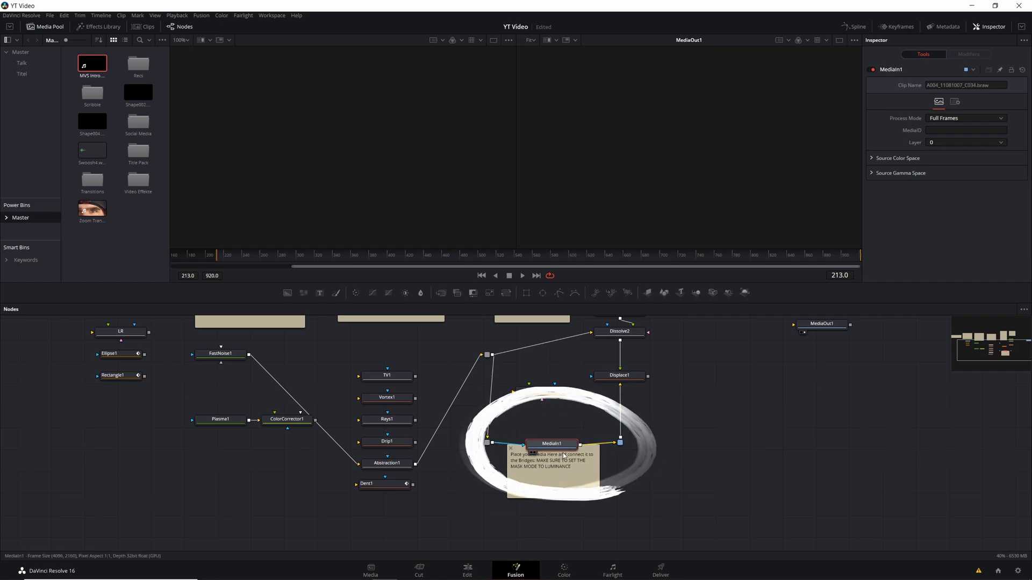
click(955, 101)
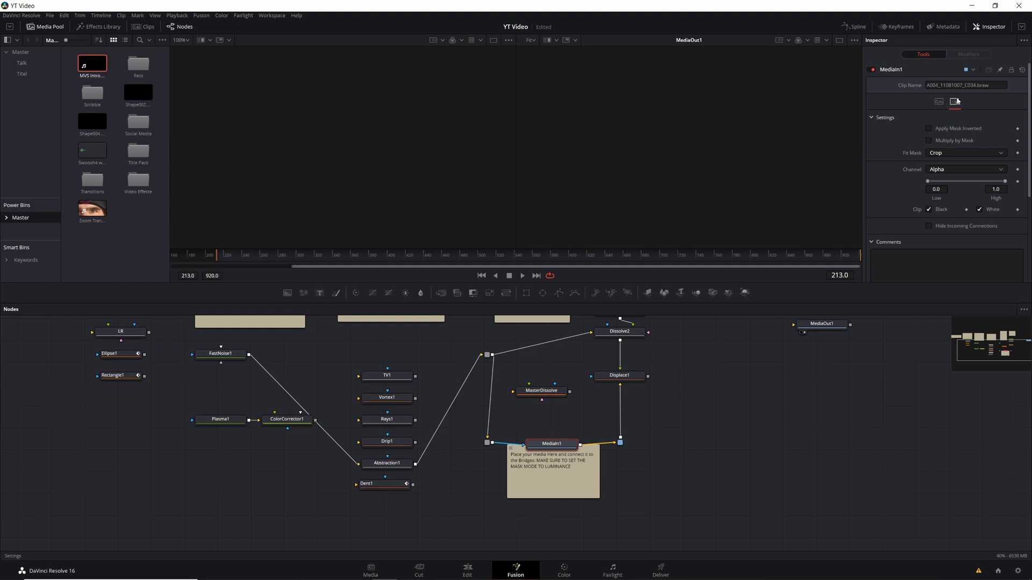
click(950, 170)
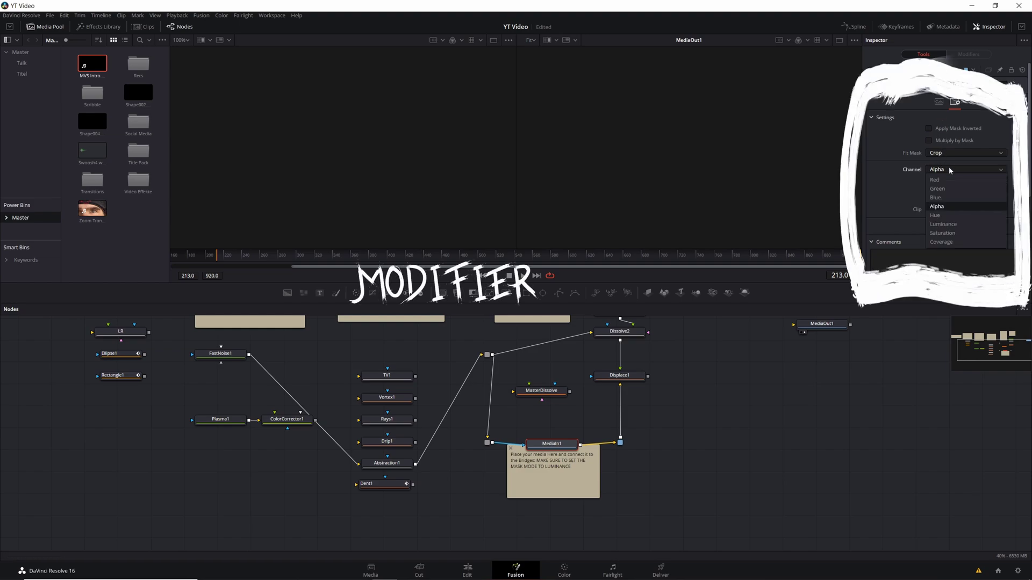
click(960, 224)
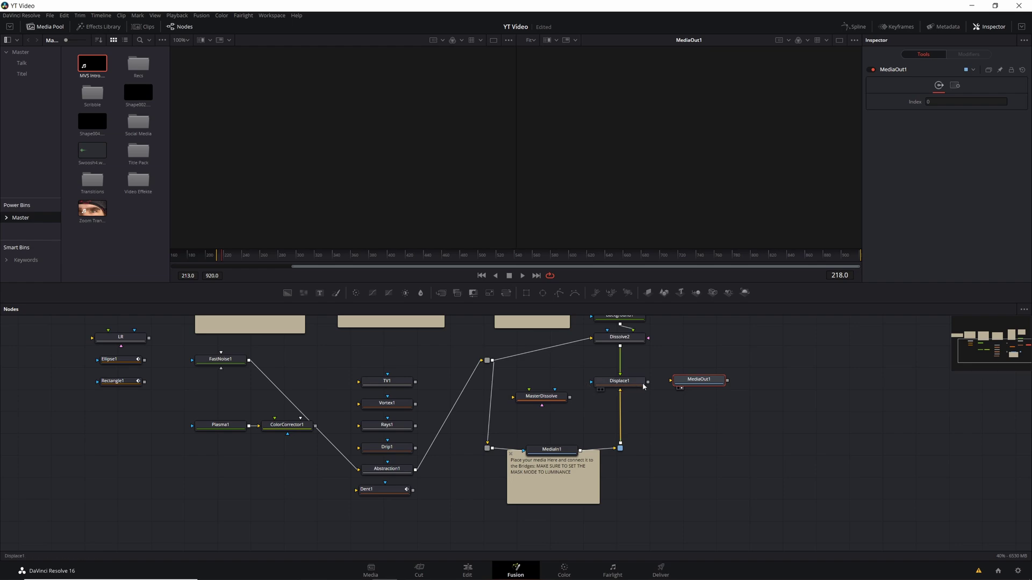
Connect Displace1 to MediaOut1, and set the MasterDissolve frame rate to 25 and transition time to 0.5.
drag(648, 382, 684, 382)
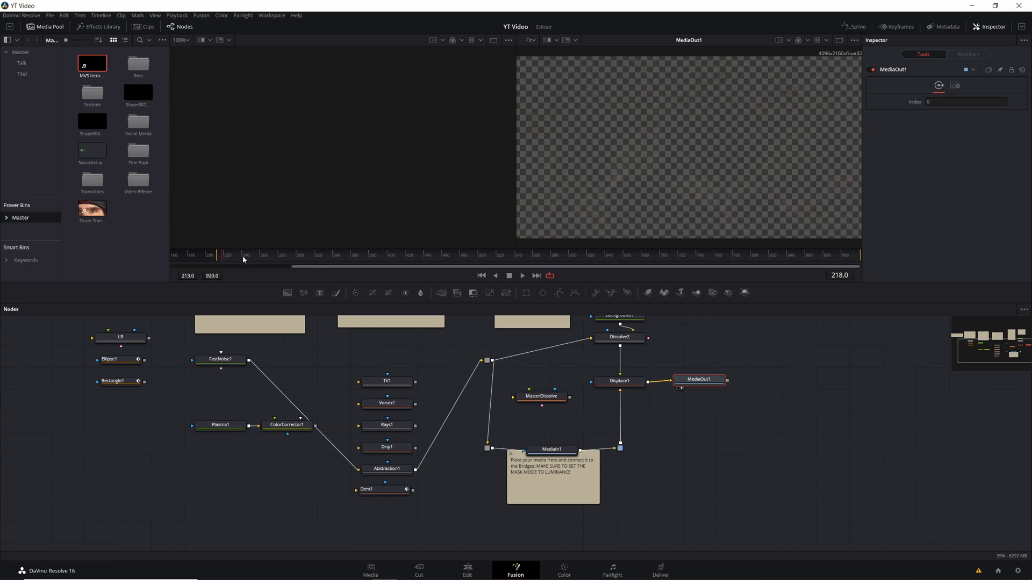
click(548, 400)
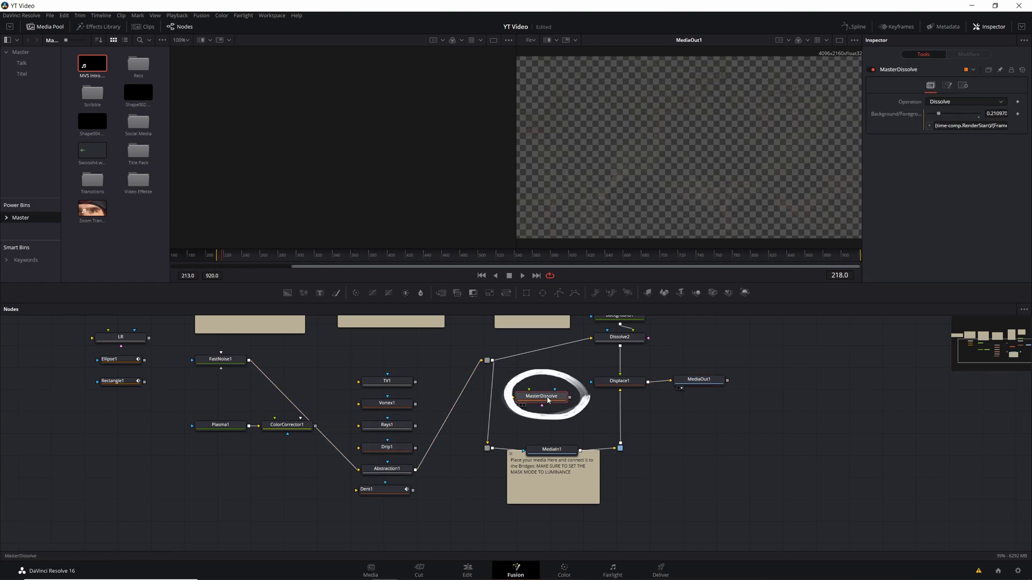
click(947, 85)
click(996, 114)
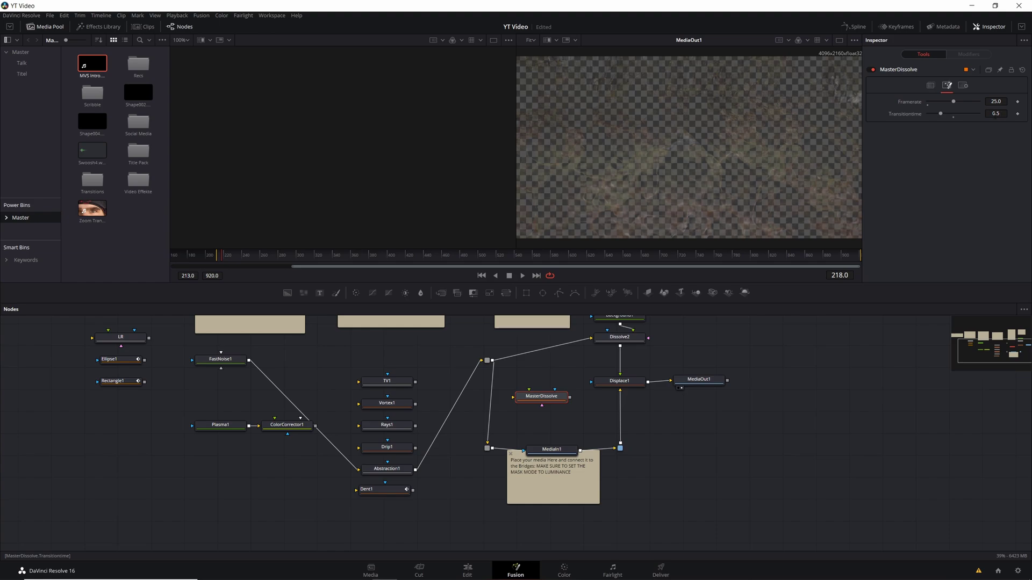
Preview the Plasma1 and FastNoise1 base textures in the first viewer at an early frame of the transition.
click(221, 363)
drag(223, 364, 438, 449)
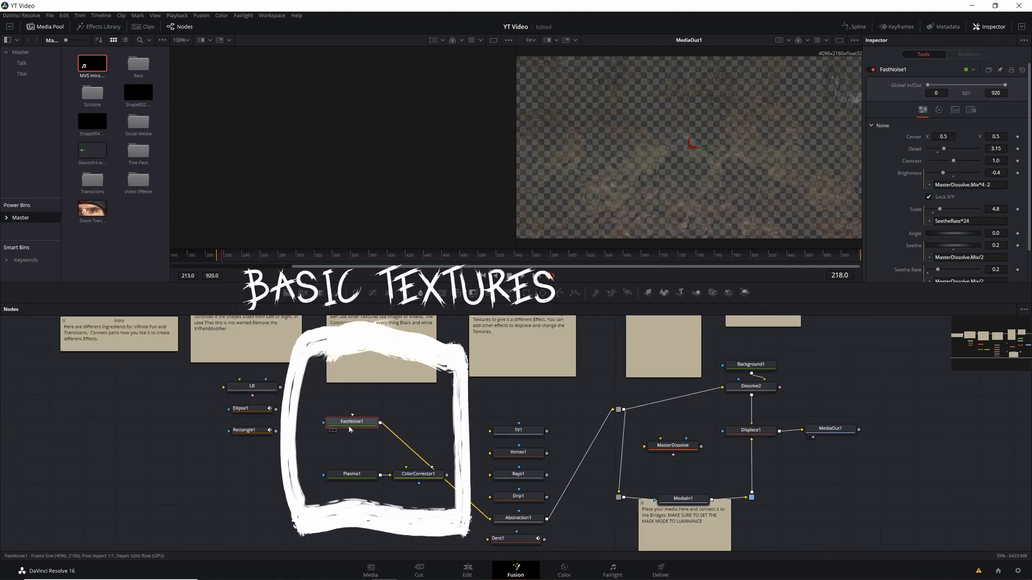
click(356, 477)
key(1)
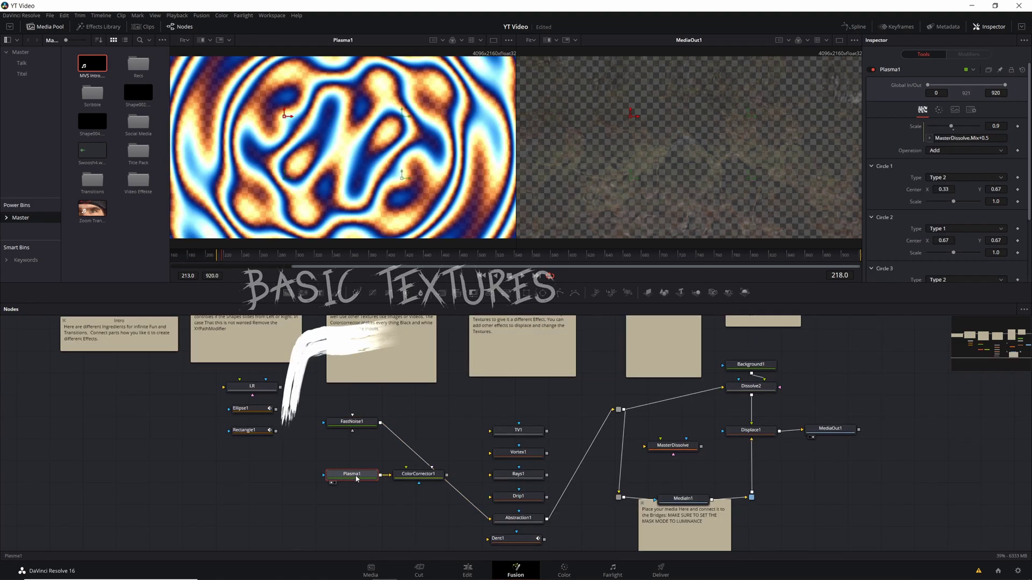
click(363, 425)
key(1)
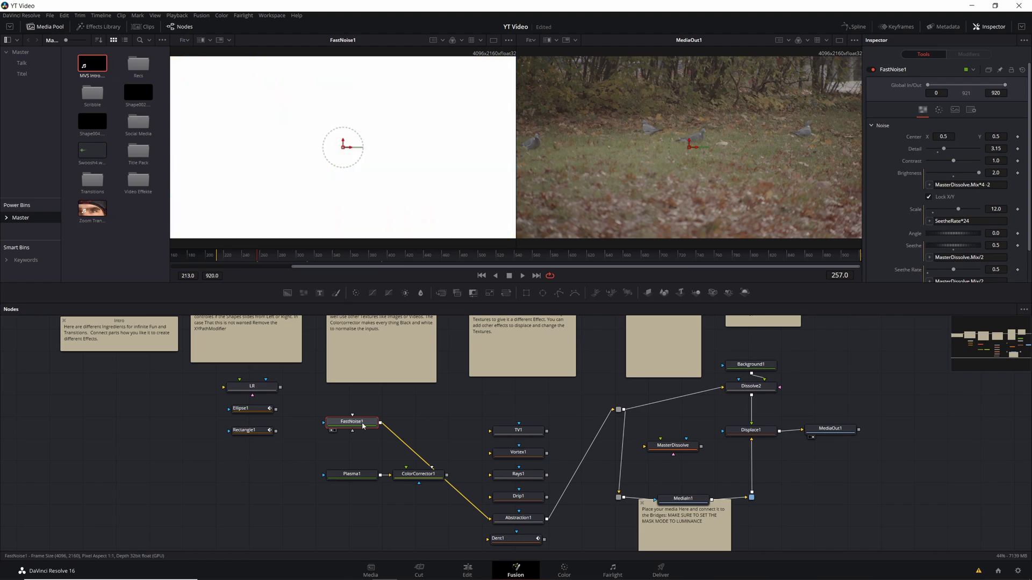
click(226, 257)
Preview the Abstraction1 modifier, then reroute the FastNoise1 texture through Drip1, Rays1 and Vortex1 in turn to compare the effects.
drag(426, 401, 485, 490)
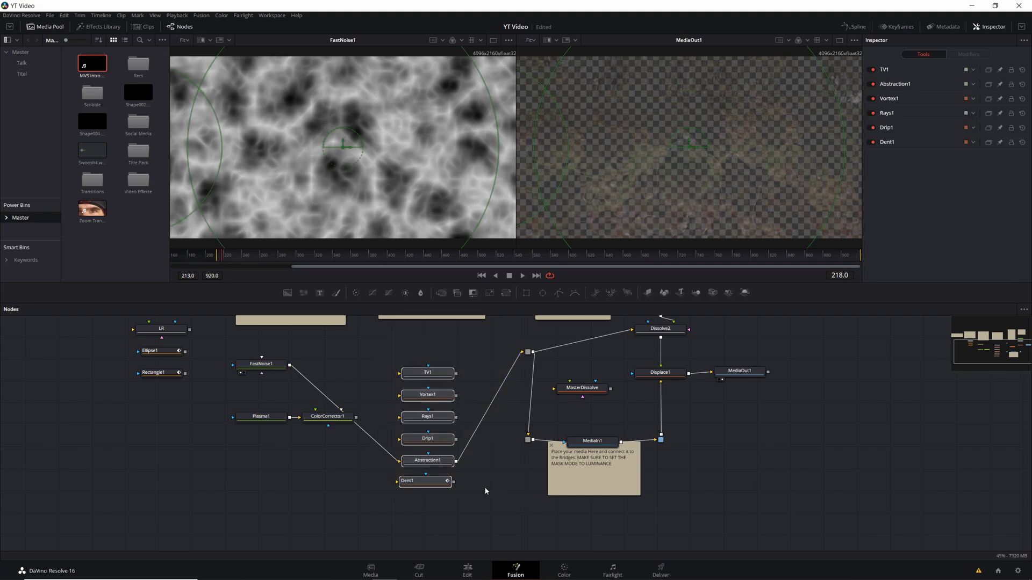
click(424, 459)
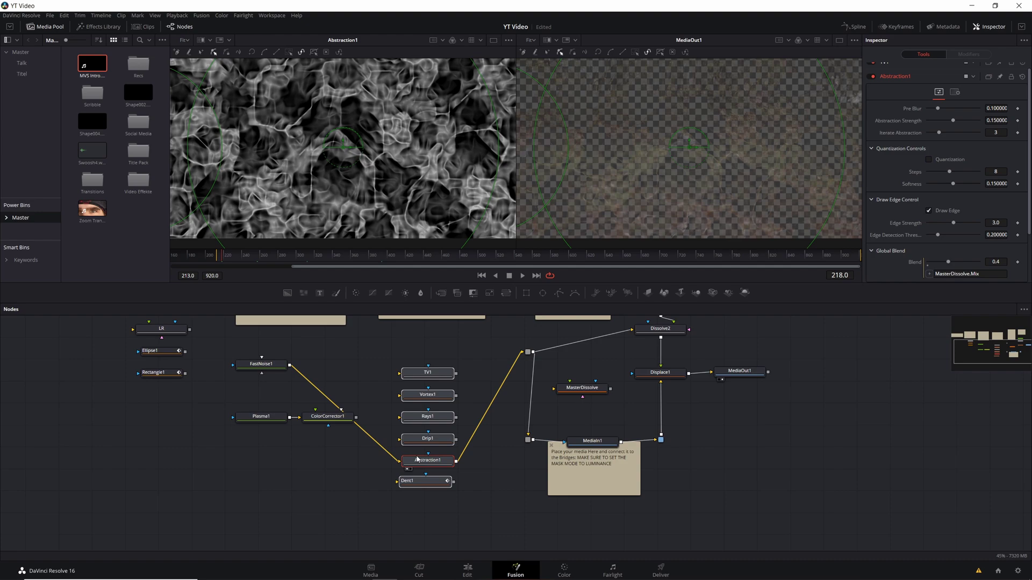
drag(401, 463, 401, 439)
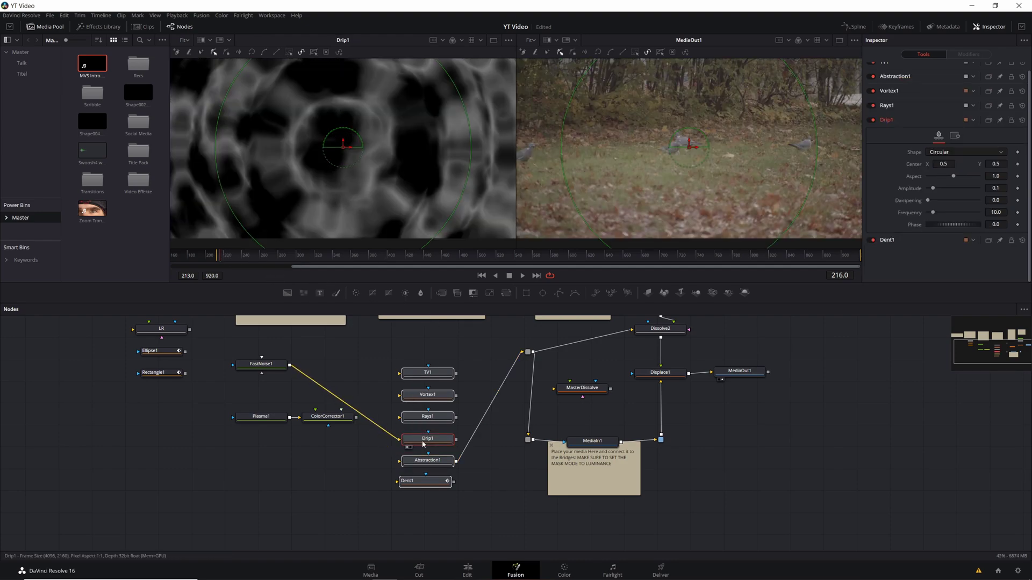
drag(401, 439, 401, 418)
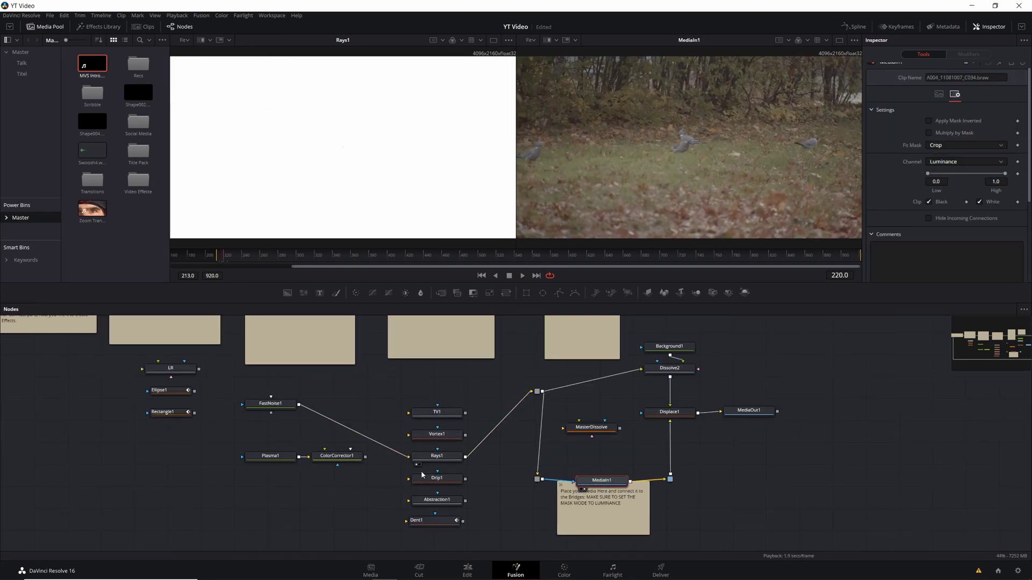
drag(405, 455, 533, 392)
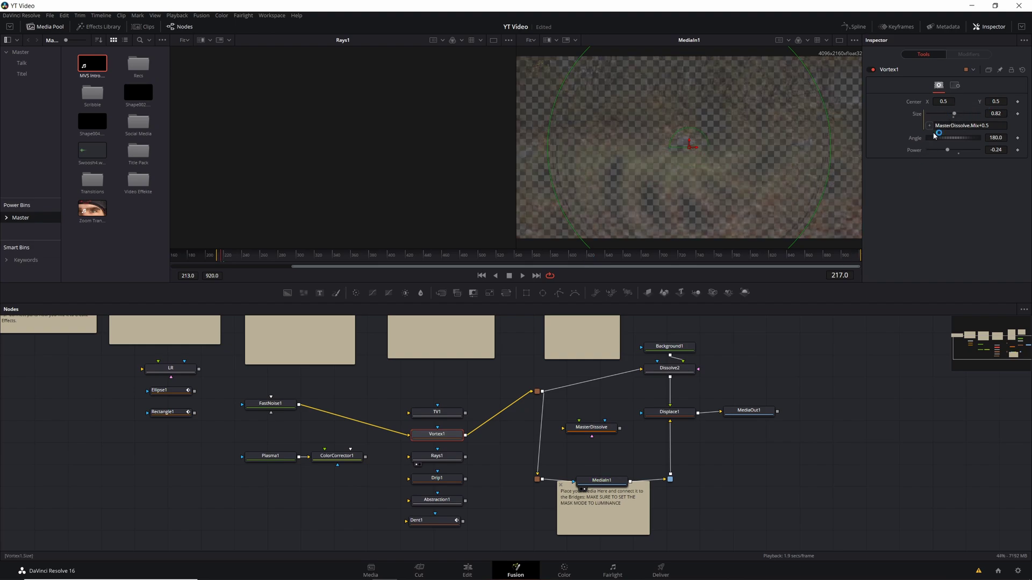
click(222, 256)
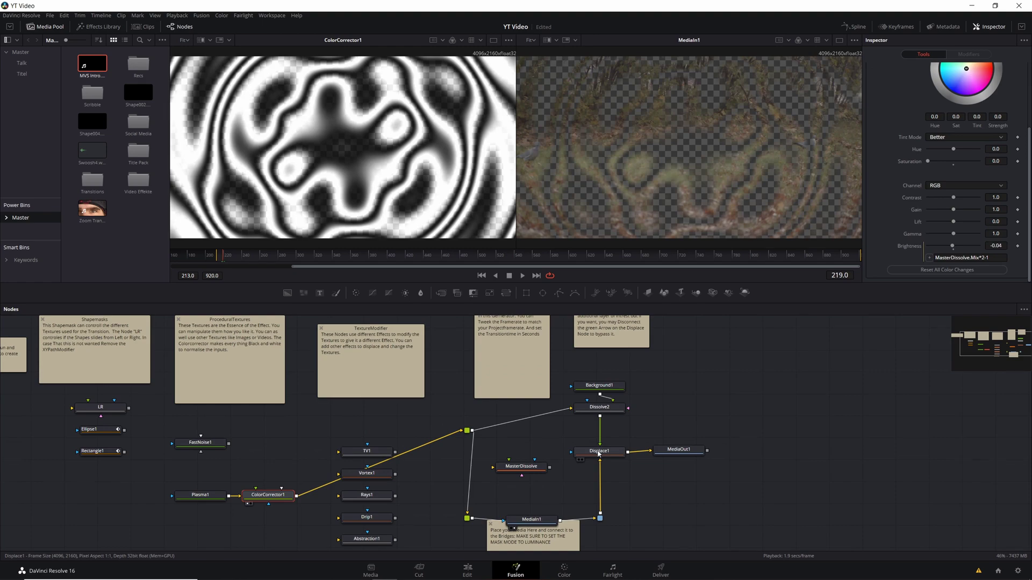
Show Displace1 in the second viewer and play through the transition to examine the displacement.
click(600, 407)
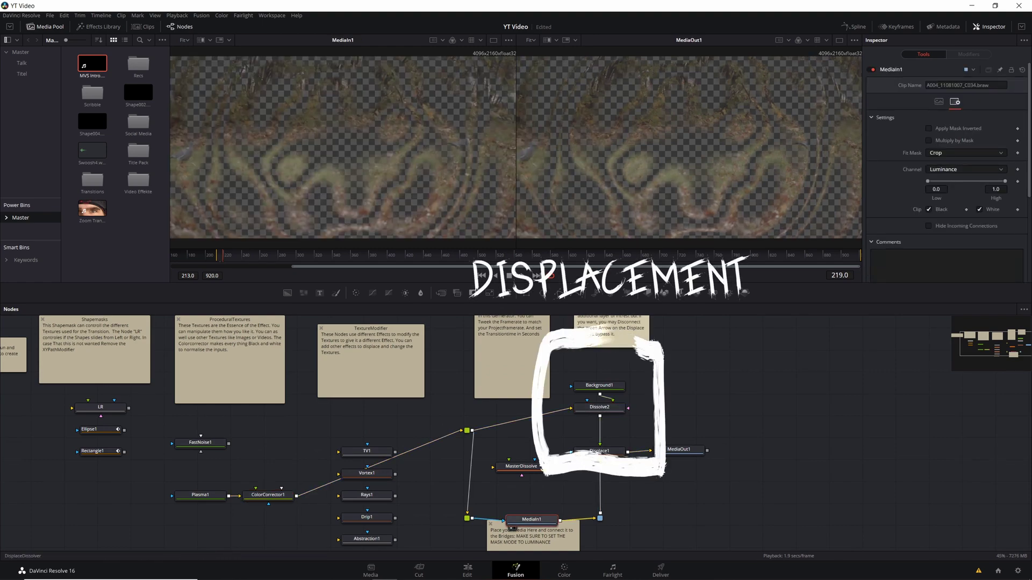
click(605, 455)
key(2)
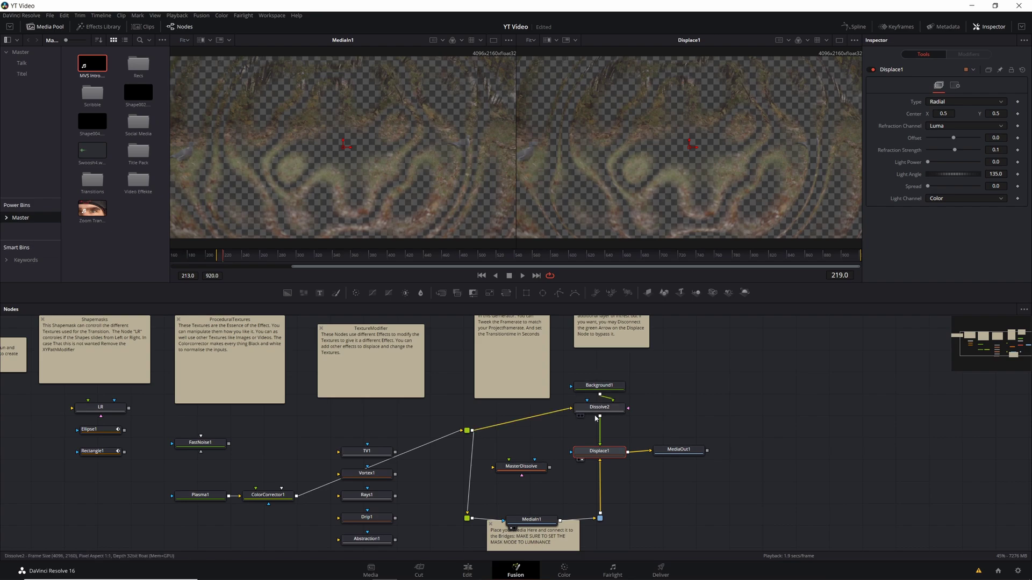
drag(223, 262, 226, 259)
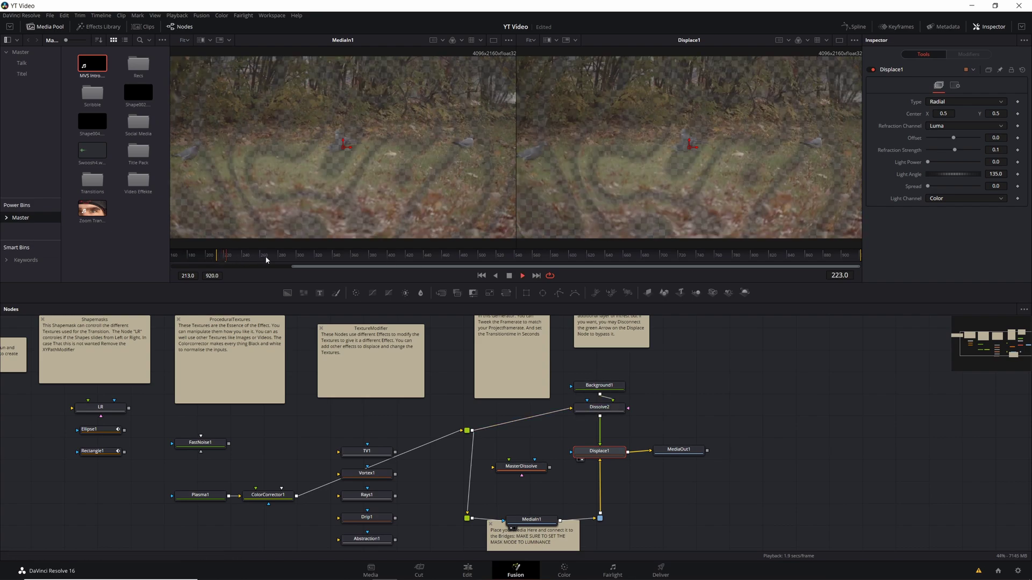
key(space)
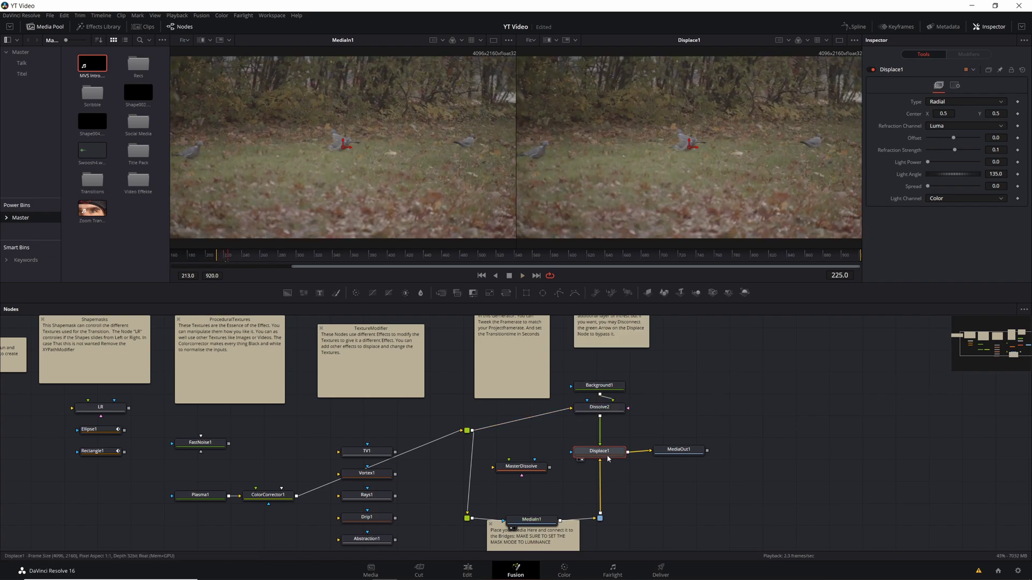
Bypass the displacement by disconnecting Dissolve2 from Displace1, then restore that connection.
drag(600, 445, 560, 446)
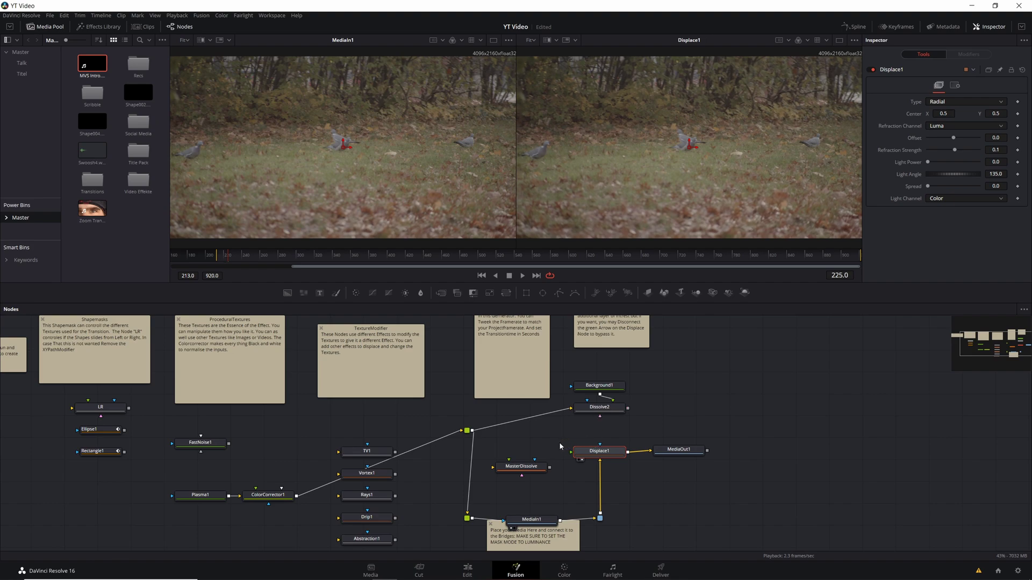
drag(628, 408, 600, 447)
Connect the Ellipse1 shape to Plasma1 as its effect mask and open the ellipse's settings.
drag(340, 473, 423, 404)
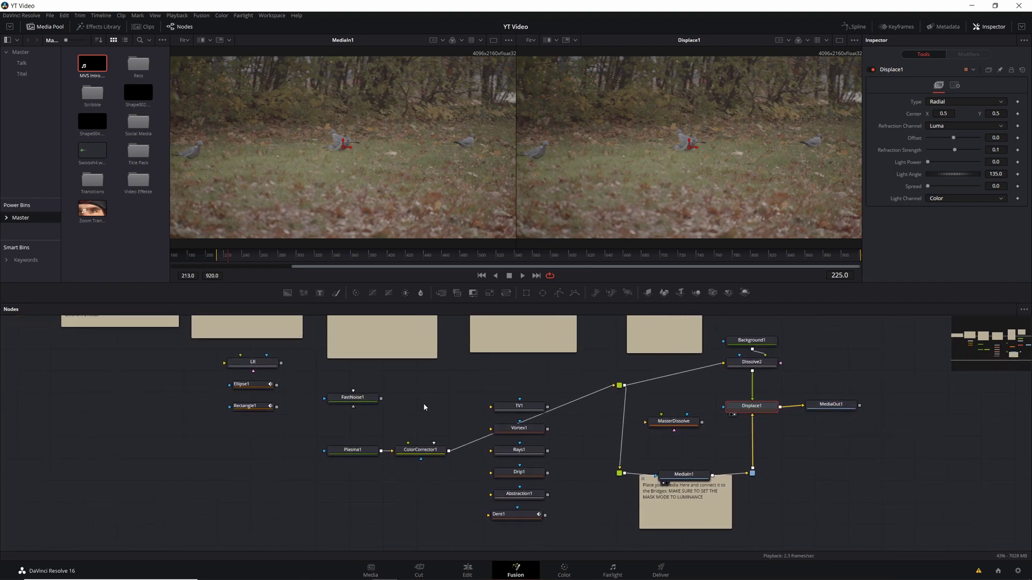
drag(425, 389, 393, 421)
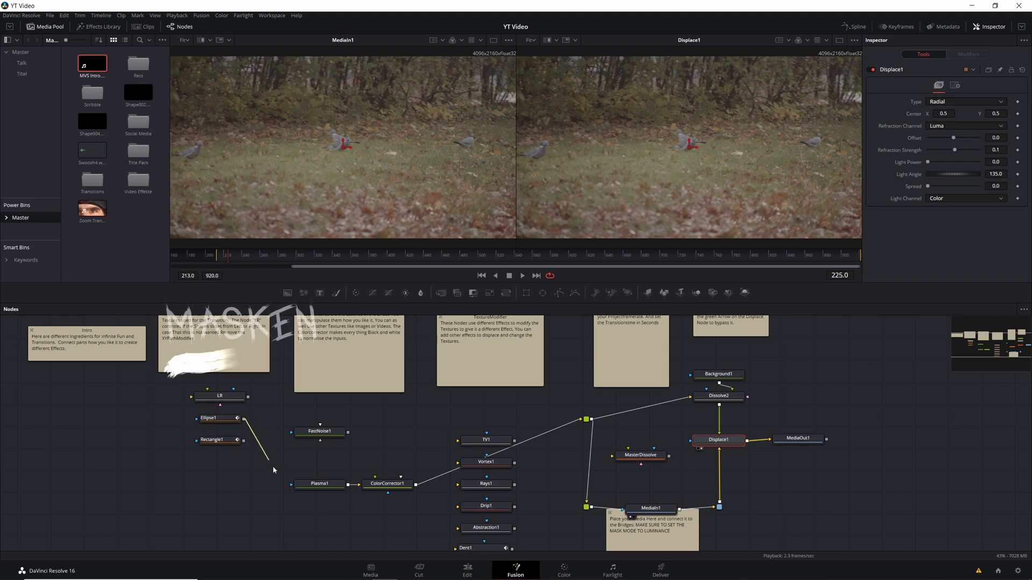
drag(243, 418, 293, 487)
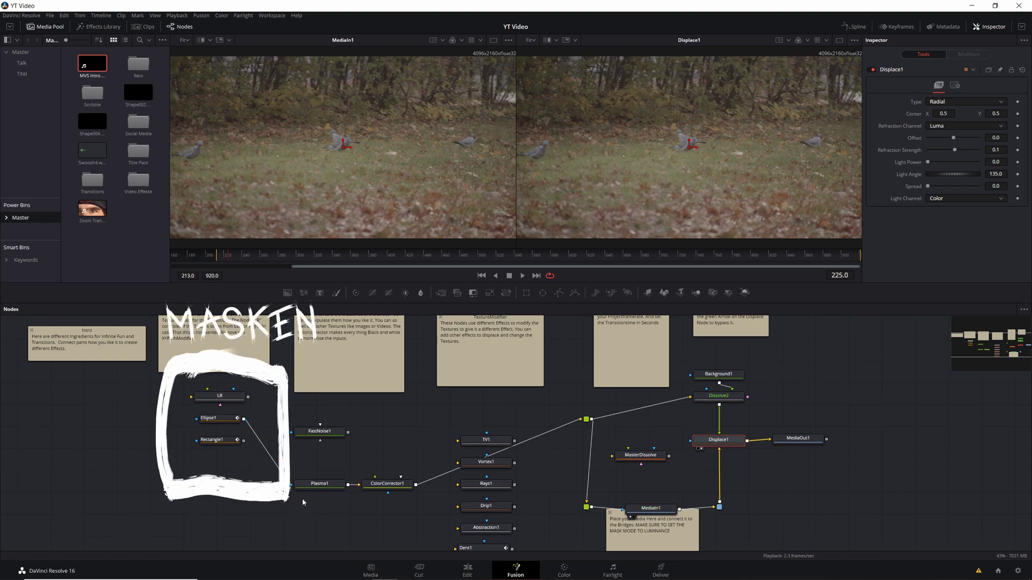
click(223, 420)
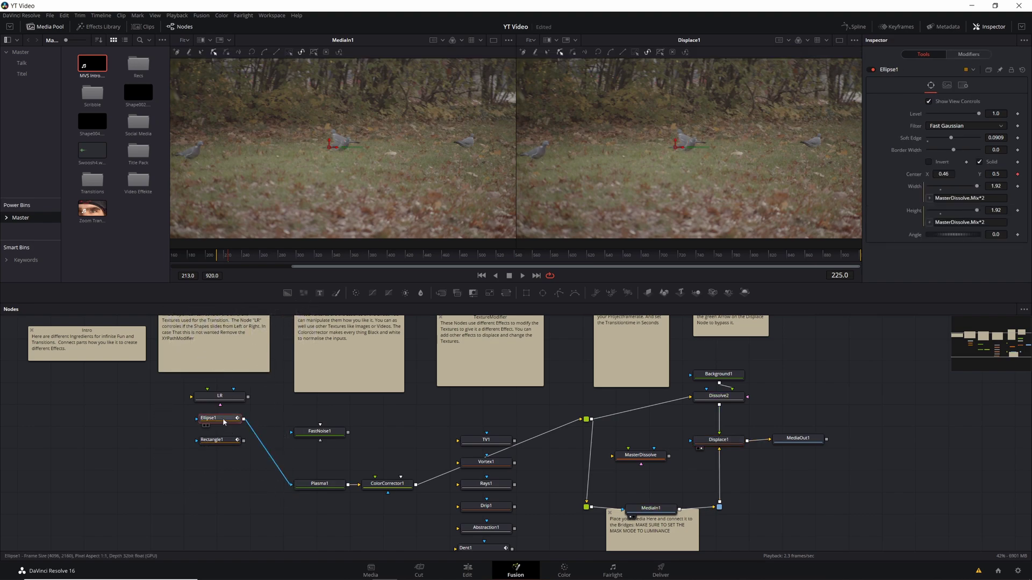
Display Plasma1 in the second viewer and lower the LR node's Background/Foreground value to its minimum to switch the mask's slide direction.
drag(241, 494, 200, 413)
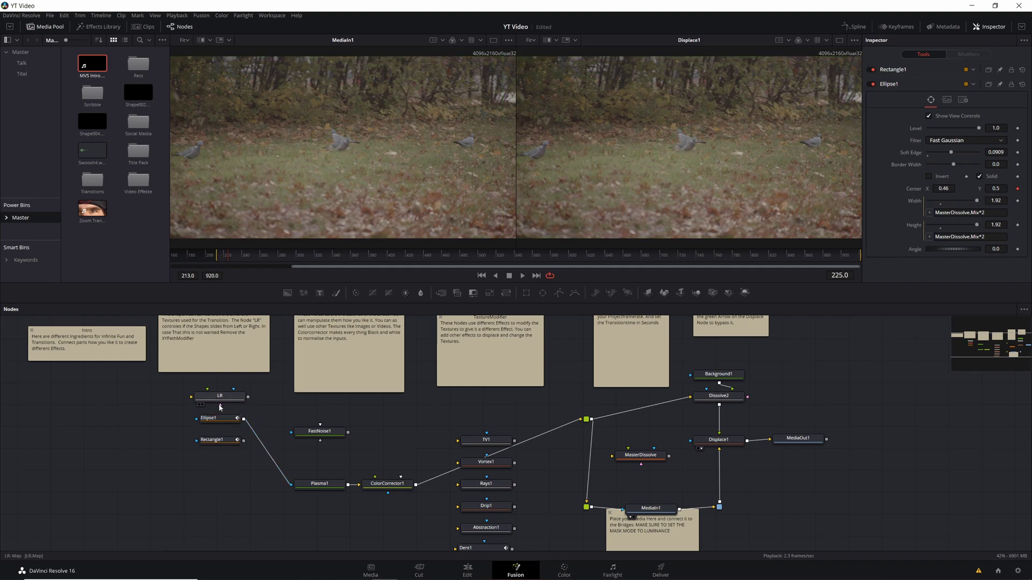
click(220, 403)
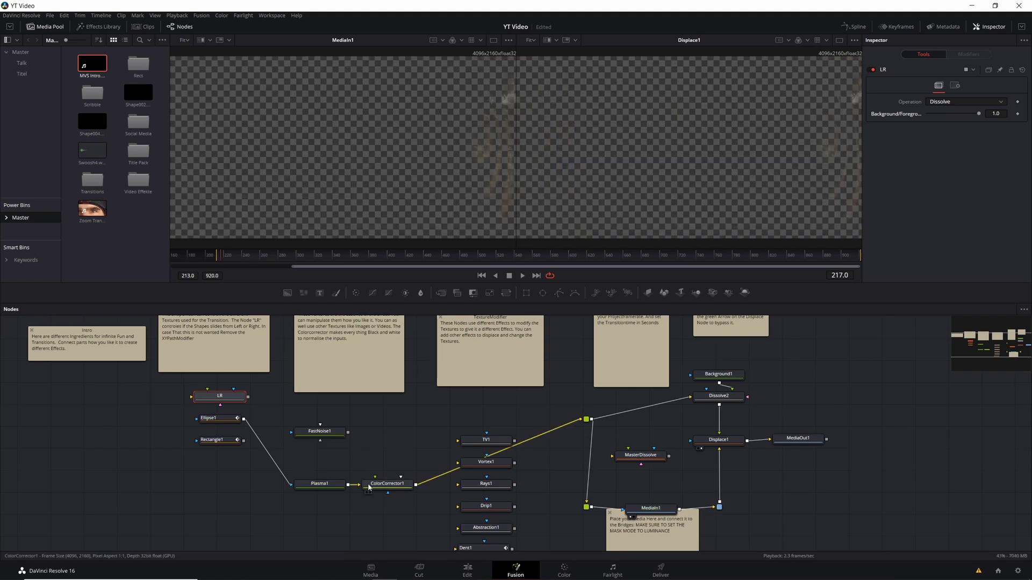
click(320, 484)
key(2)
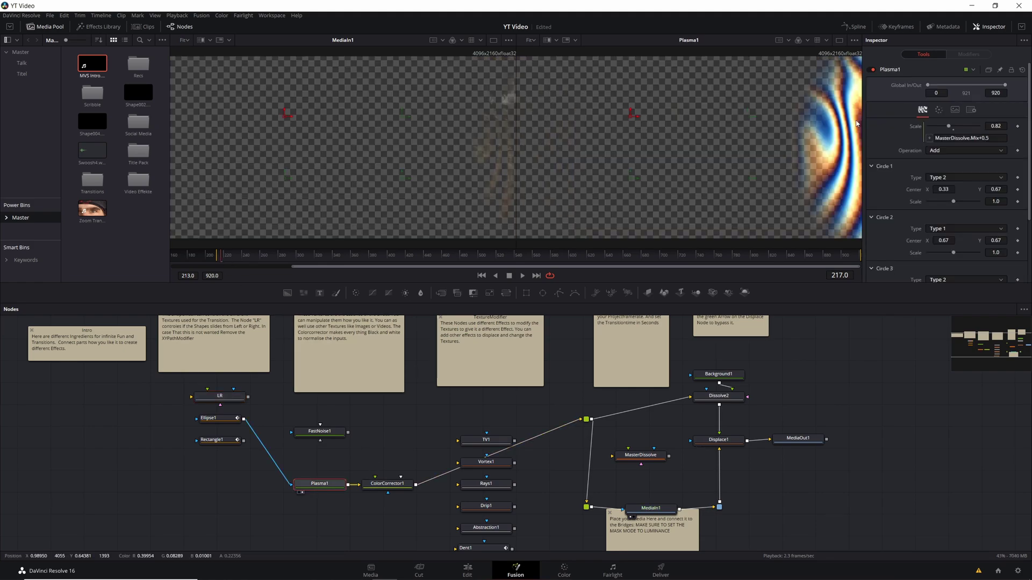
click(221, 397)
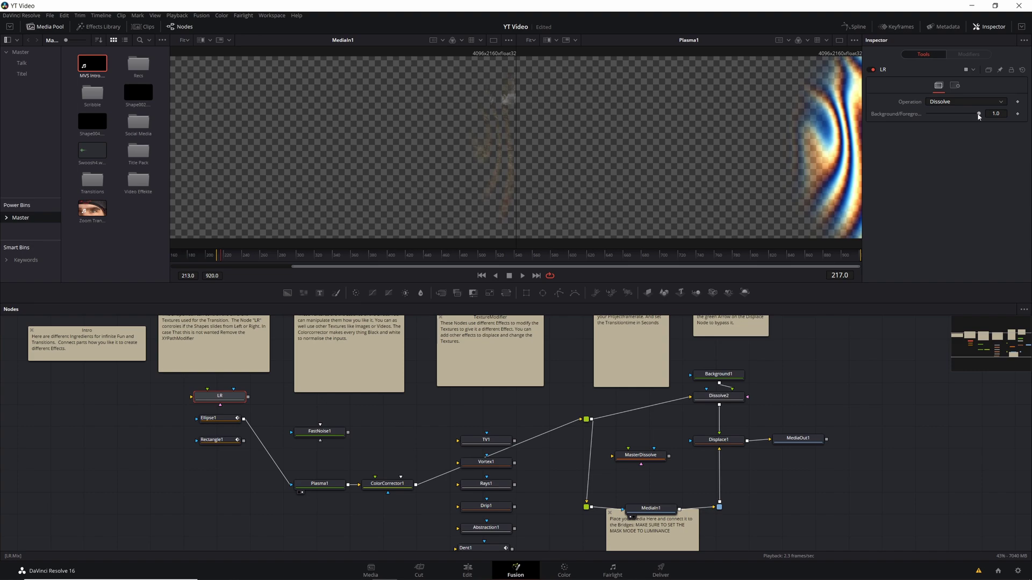
drag(979, 115, 928, 115)
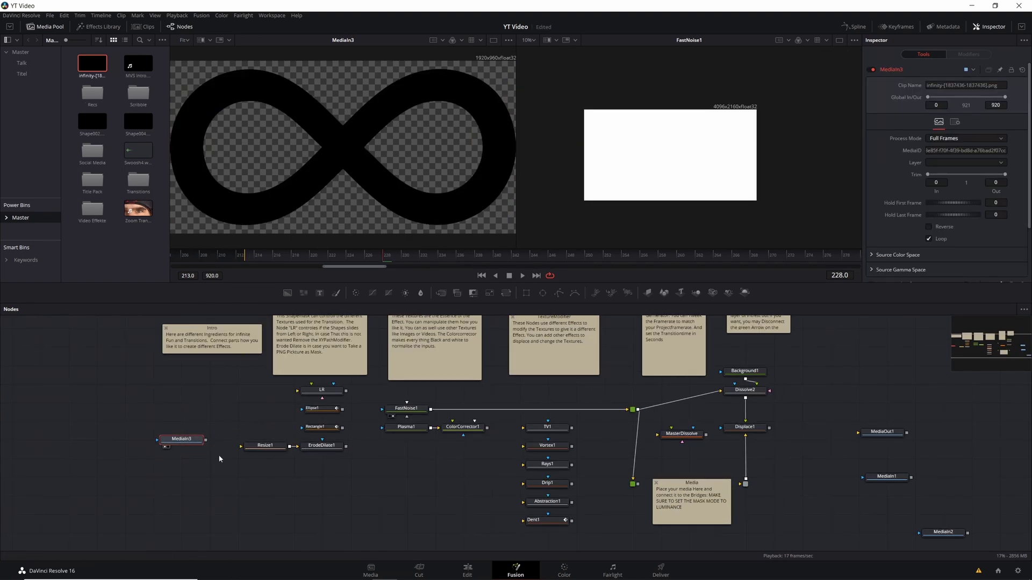
Connect the infinity PNG in MediaIn3 to Resize1, display ErodeDilate1 in the first viewer and scrub through its mask animation.
drag(205, 440, 282, 452)
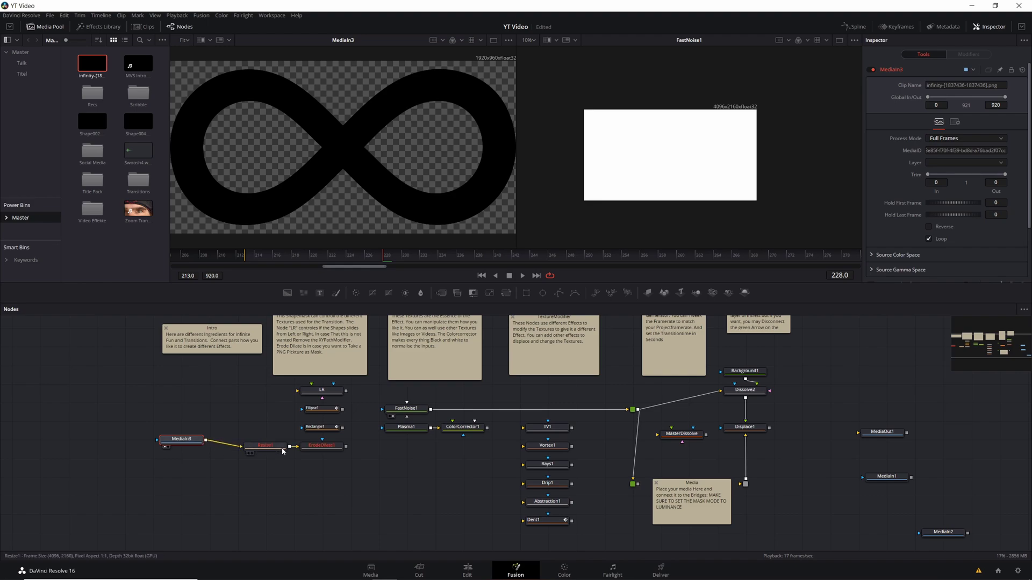
click(319, 449)
key(1)
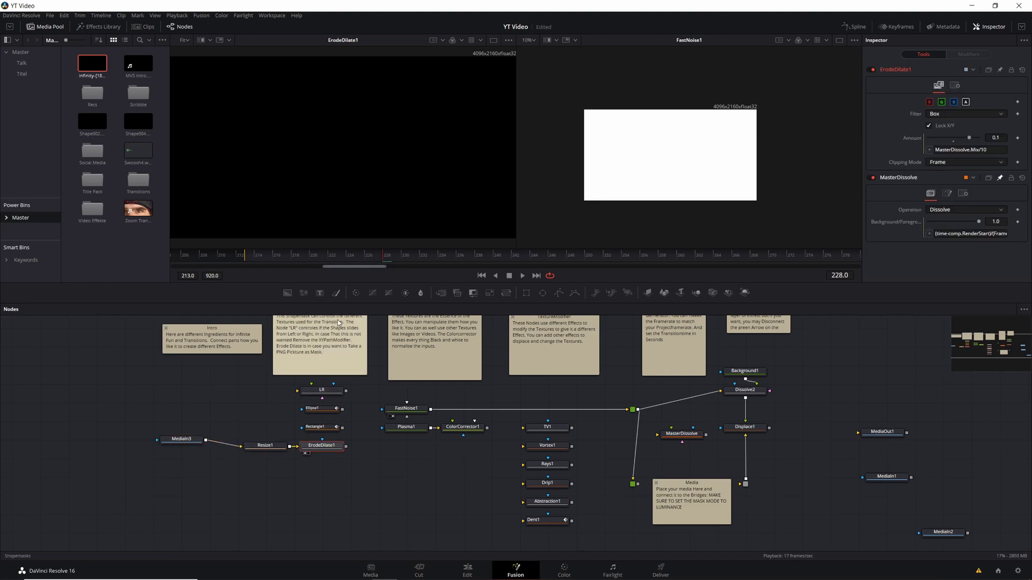
drag(282, 257, 260, 256)
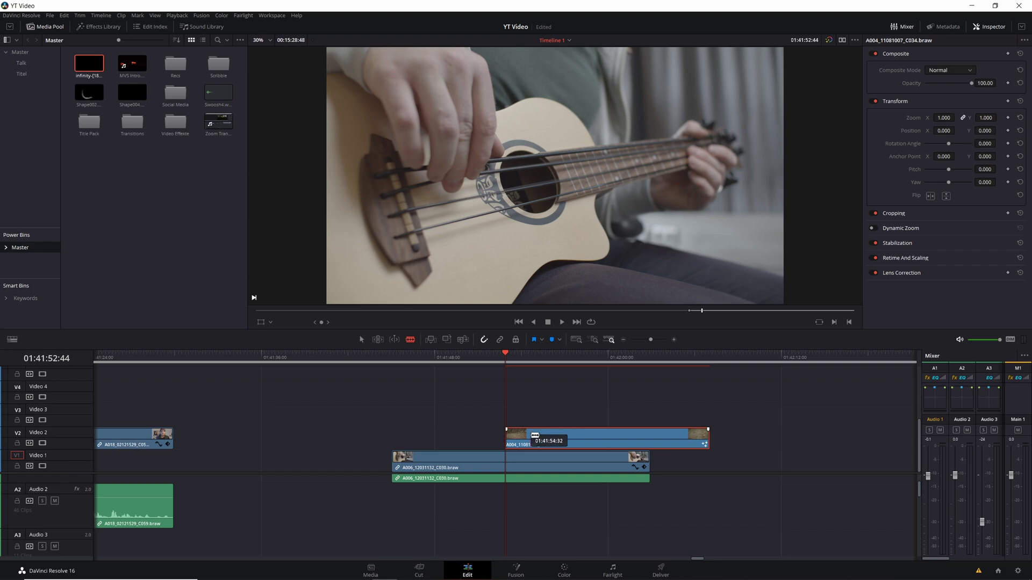
Split the upper A004 clip on Video 2 at about 01:41:54:32 and open its second part in Fusion.
click(534, 436)
key(a)
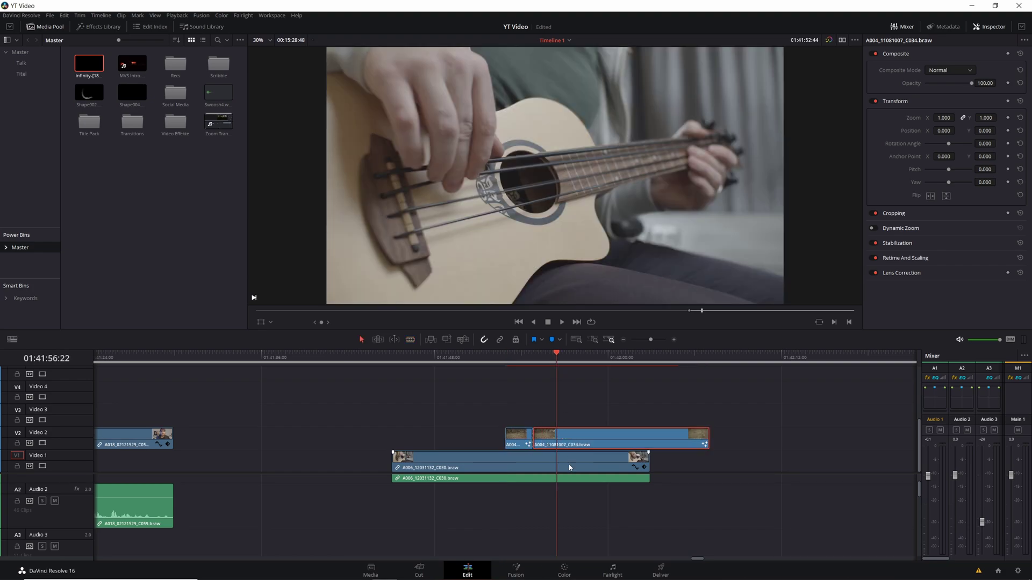
click(516, 571)
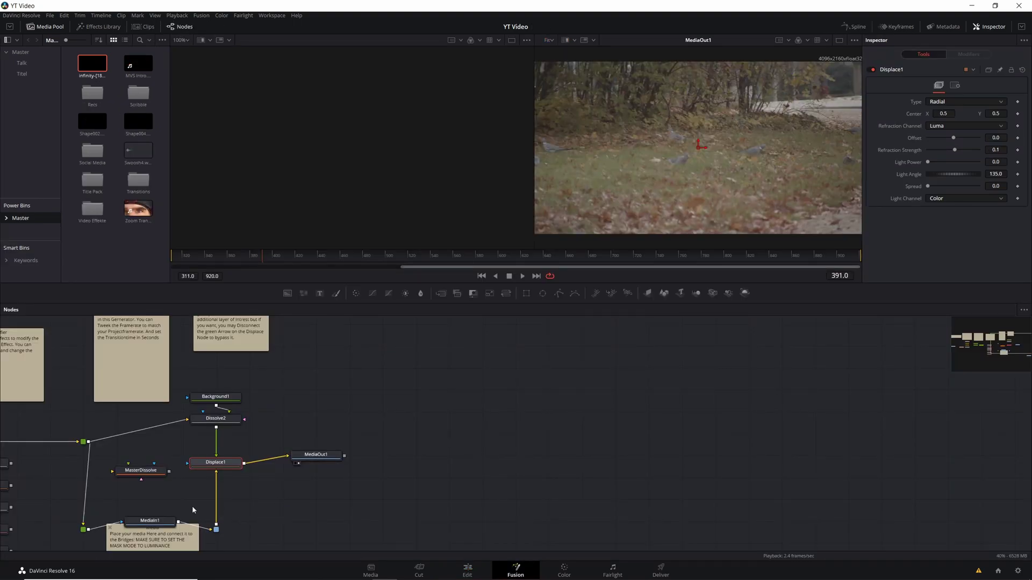
Disconnect Displace1 from MediaOut1, feed MediaOut1 directly from MediaIn1 and return to the edit timeline.
drag(281, 463, 221, 501)
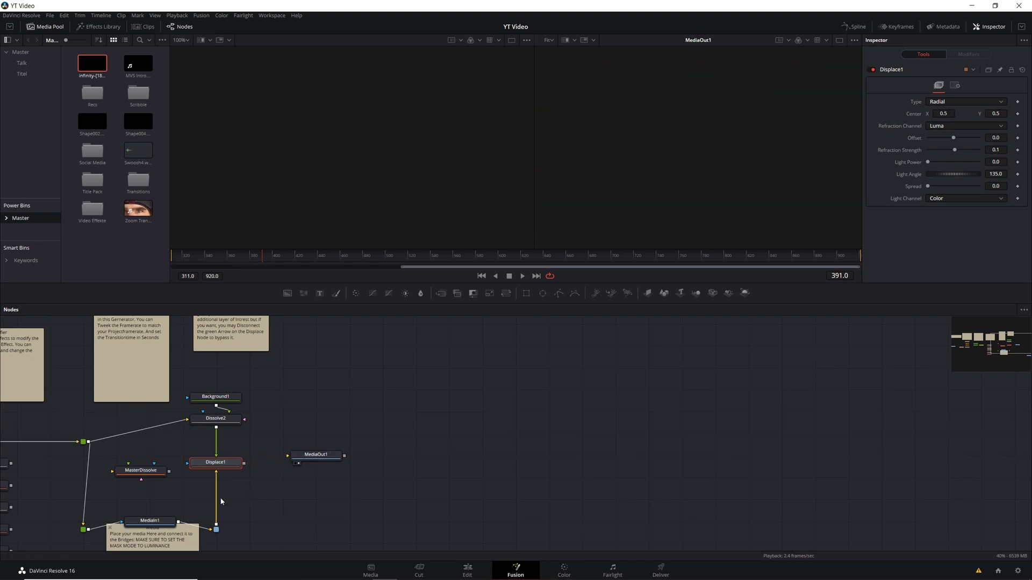
drag(300, 463, 303, 458)
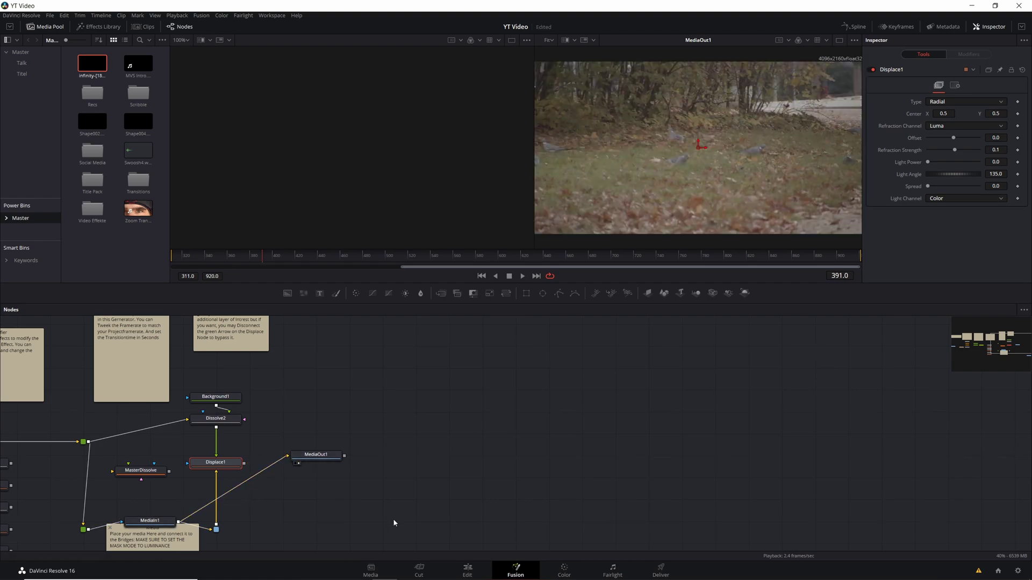
click(467, 569)
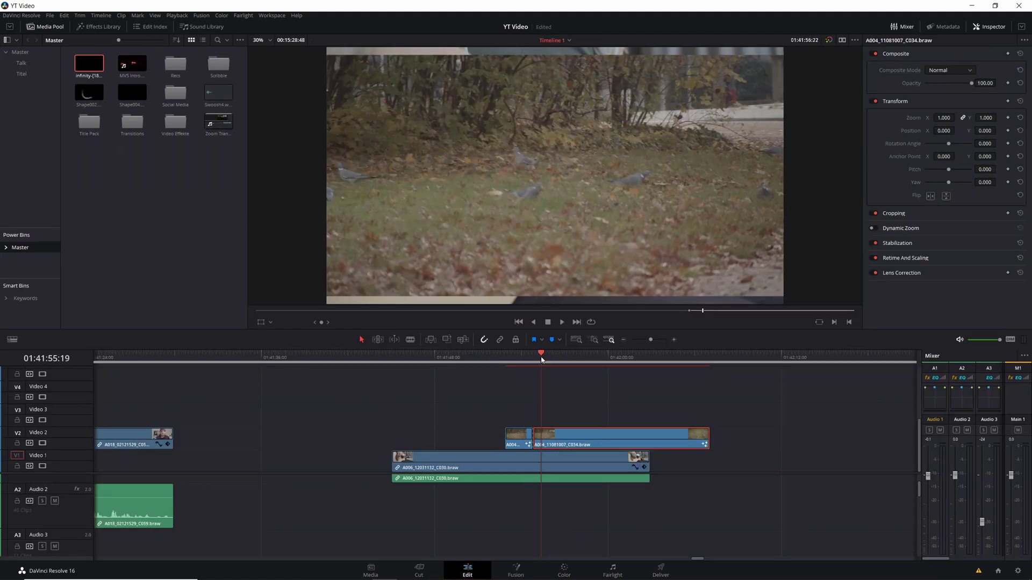
Scrub the timeline to the cut between the two A004 clip parts on Video 2 and open the composition there in Fusion.
mouse_move(542, 359)
mouse_down()
mouse_move(606, 359)
mouse_move(509, 361)
mouse_move(533, 362)
mouse_up()
scroll(579, 396, down, 2)
scroll(579, 396, down, 2)
key(shift+5)
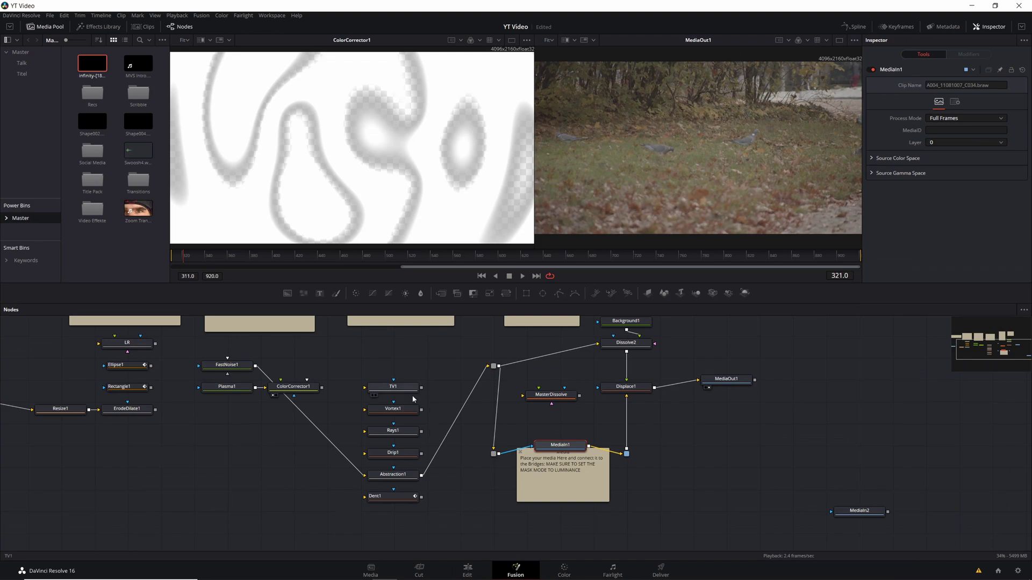